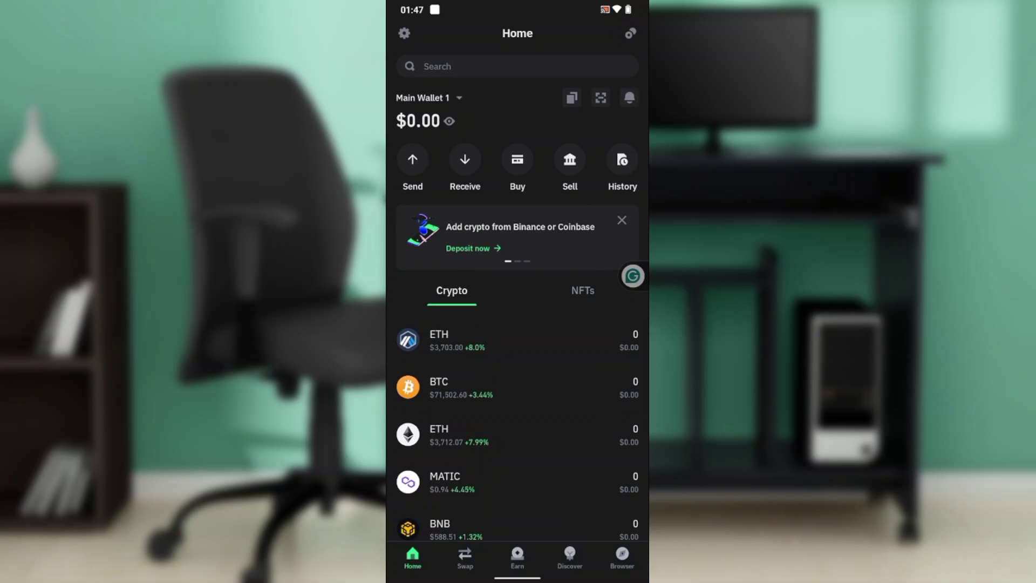
- Open Trust Wallet's dApp browser and search for 'coinmarketcap'
{"action": "scroll", "coordinate": [518, 292], "scroll_direction": "down", "scroll_amount": 1}
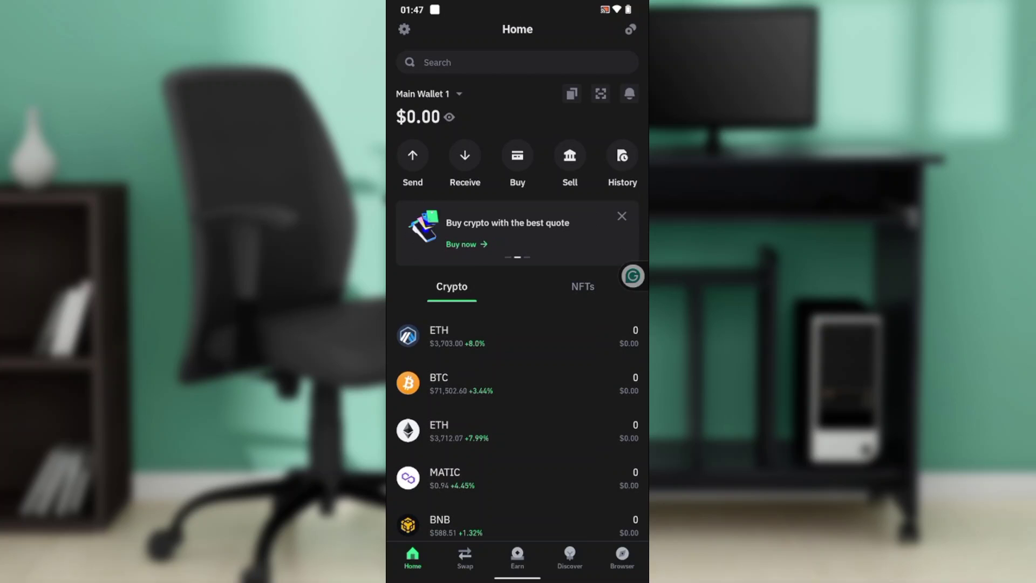
{"action": "scroll", "coordinate": [517, 291], "scroll_direction": "down", "scroll_amount": 1}
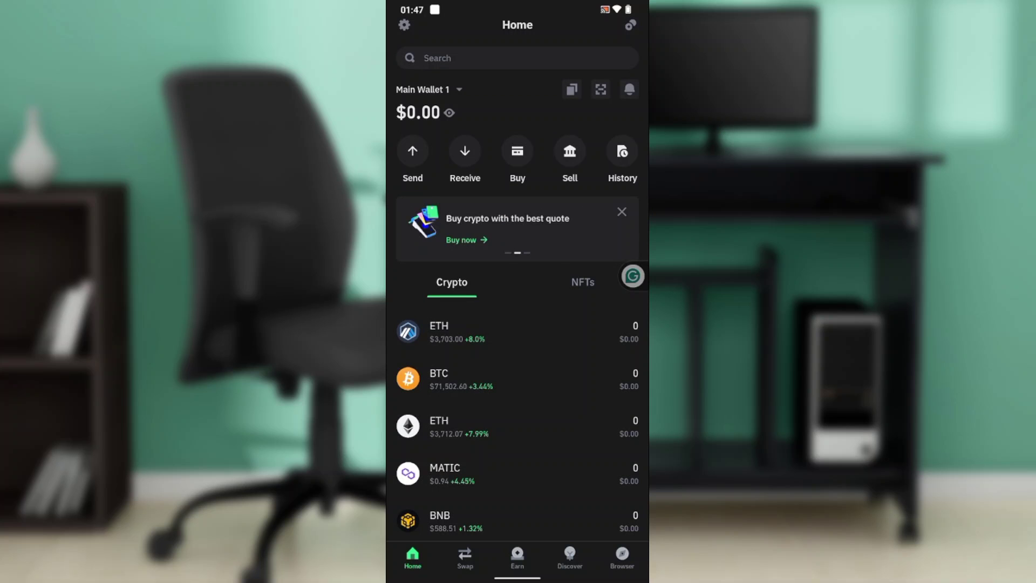
{"action": "scroll", "coordinate": [517, 324], "scroll_direction": "down", "scroll_amount": 1}
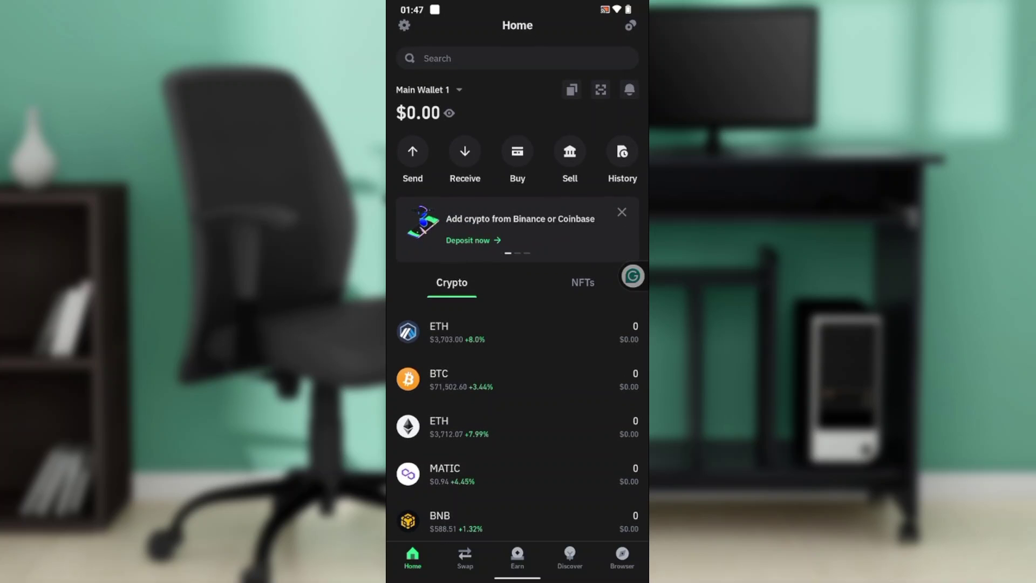
{"action": "scroll", "coordinate": [517, 324], "scroll_direction": "down", "scroll_amount": 1}
{"action": "scroll", "coordinate": [517, 285], "scroll_direction": "up", "scroll_amount": 1}
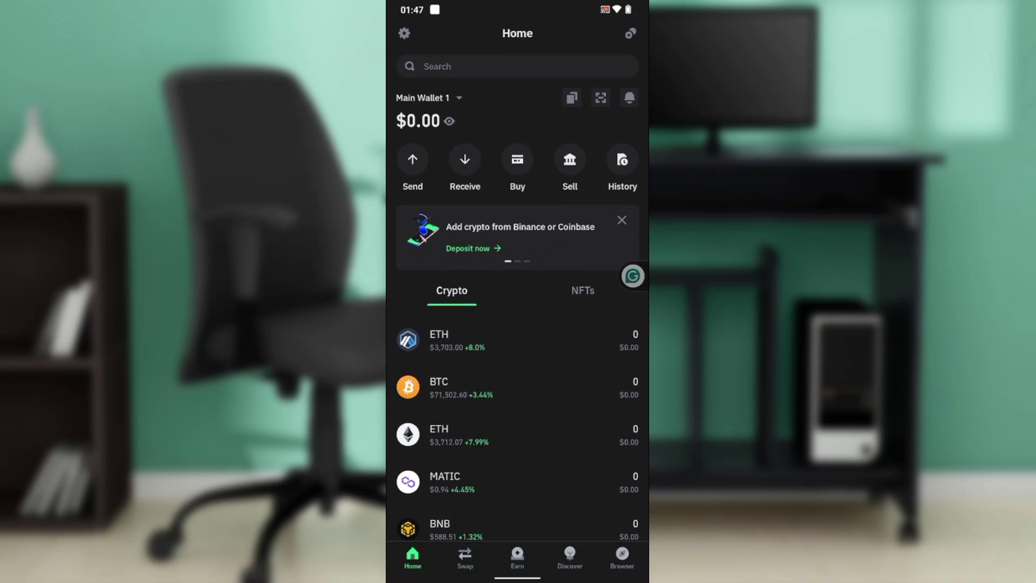
{"action": "scroll", "coordinate": [517, 323], "scroll_direction": "down", "scroll_amount": 2}
{"action": "scroll", "coordinate": [517, 324], "scroll_direction": "up", "scroll_amount": 2}
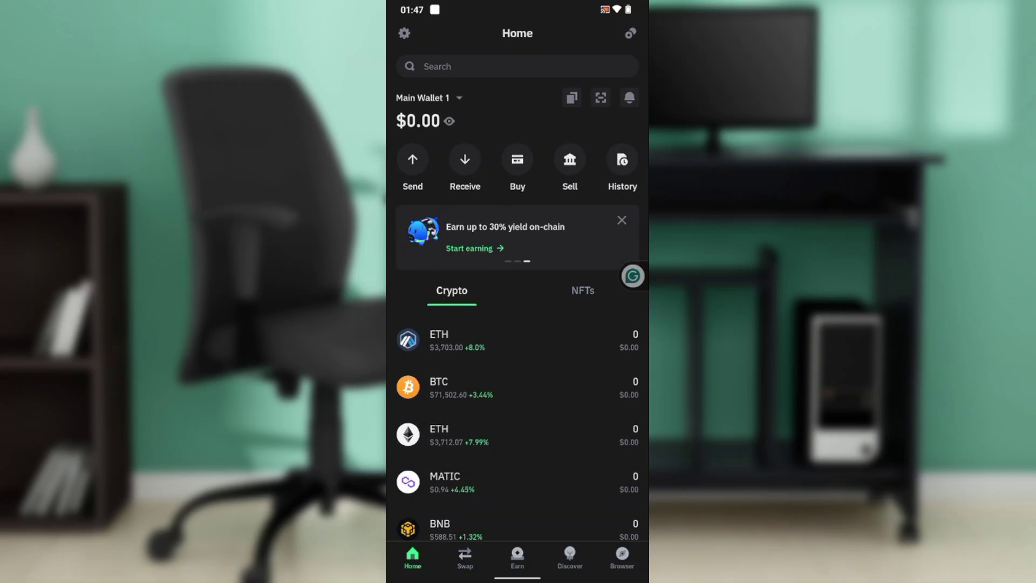
{"action": "left_click", "coordinate": [622, 559]}
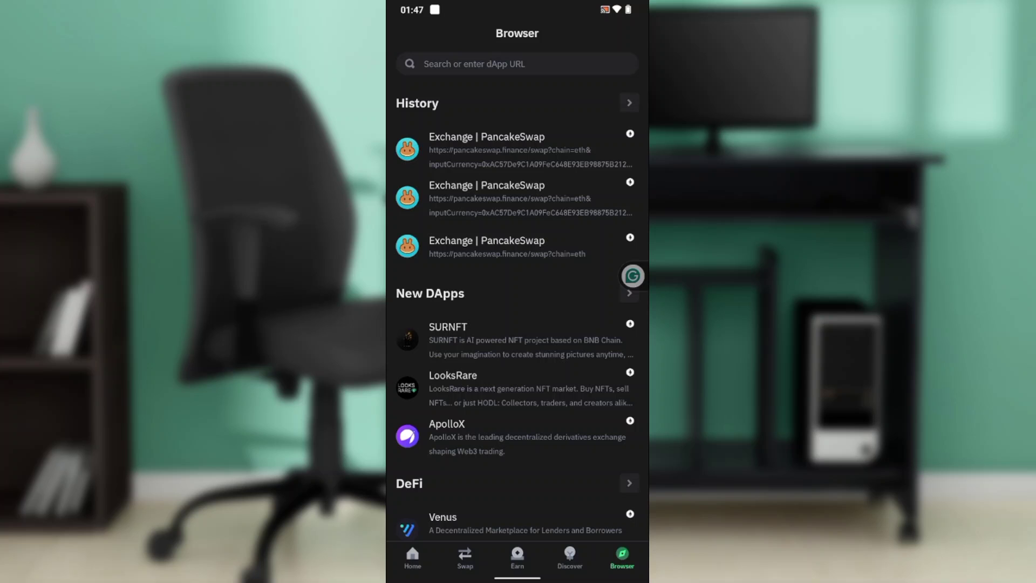
{"action": "left_click", "coordinate": [474, 64]}
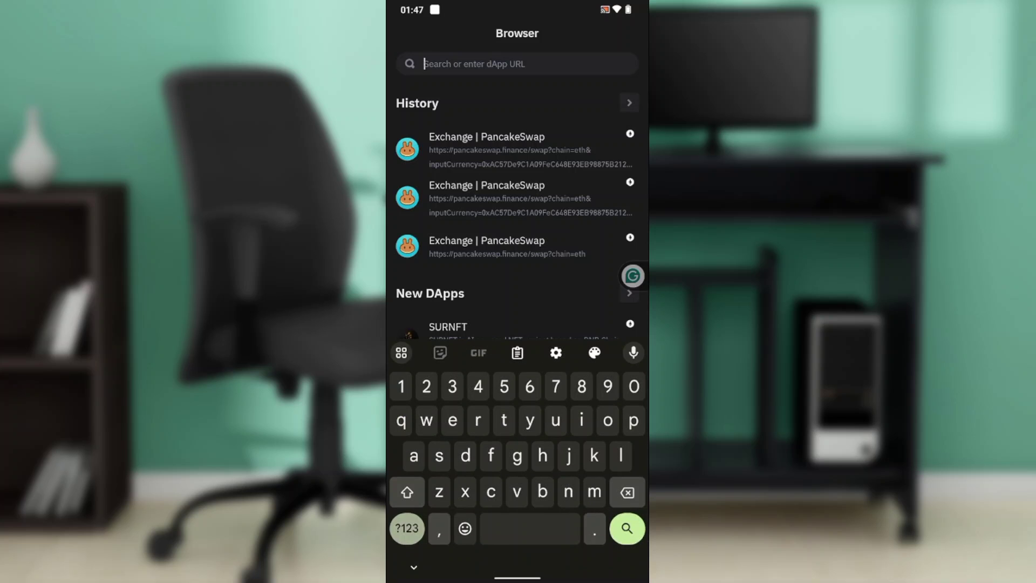
{"action": "type", "text": "coinmar"}
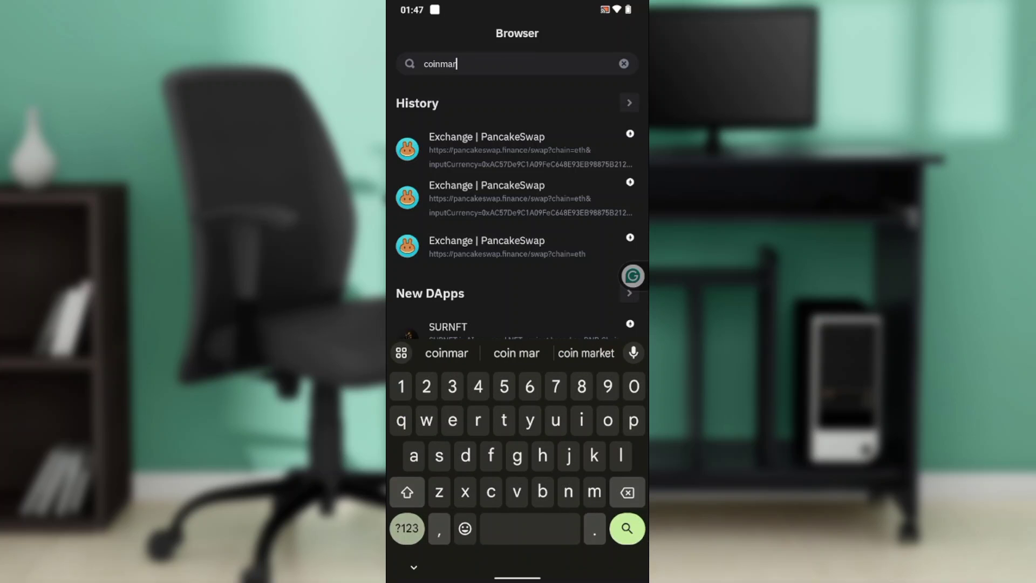
{"action": "type", "text": "ketcap"}
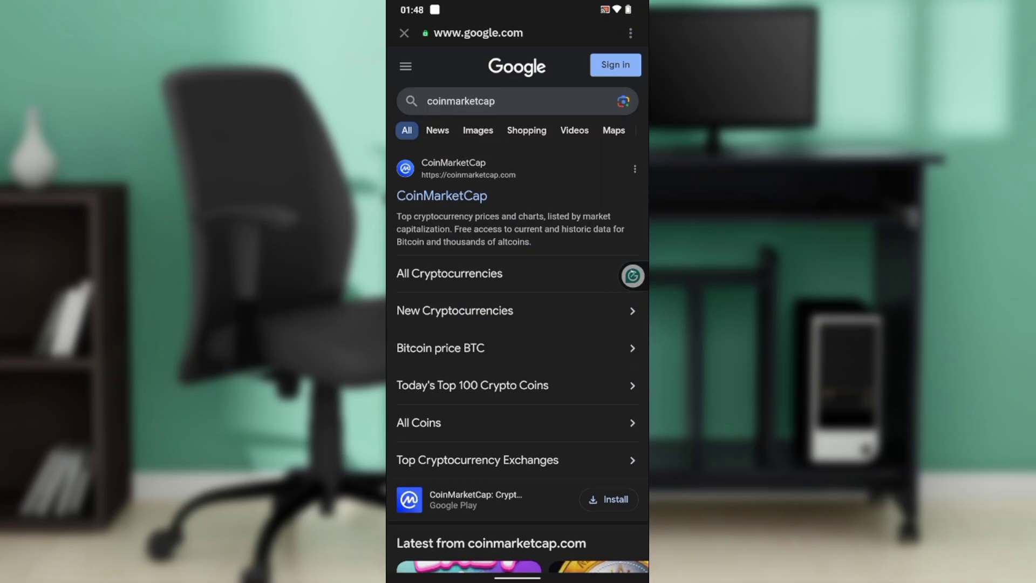
- Open the CoinMarketCap result and reject the additional cookies
{"action": "left_click", "coordinate": [442, 195]}
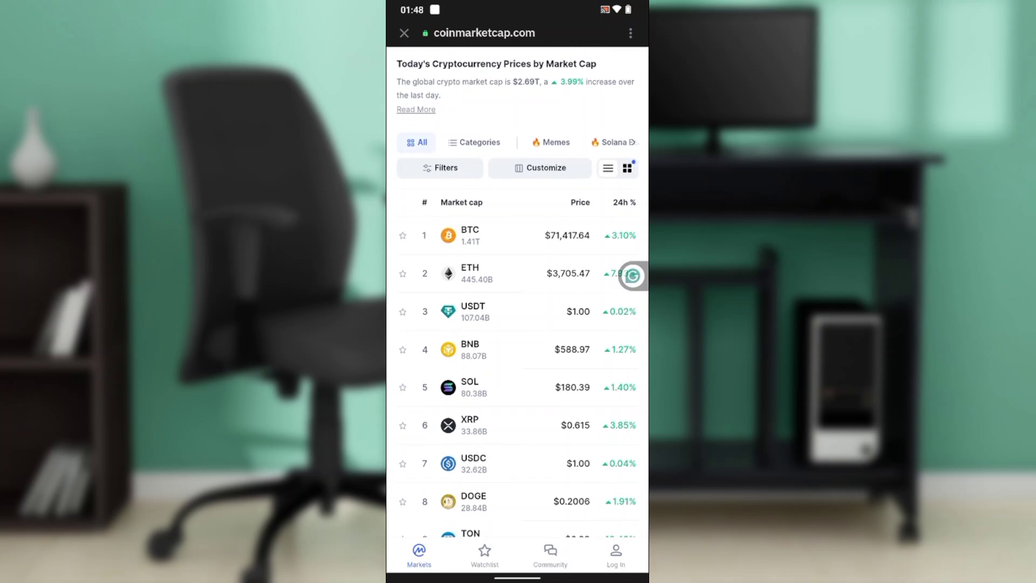
{"action": "scroll", "coordinate": [517, 308], "scroll_direction": "down", "scroll_amount": 10}
{"action": "scroll", "coordinate": [517, 306], "scroll_direction": "up", "scroll_amount": 10}
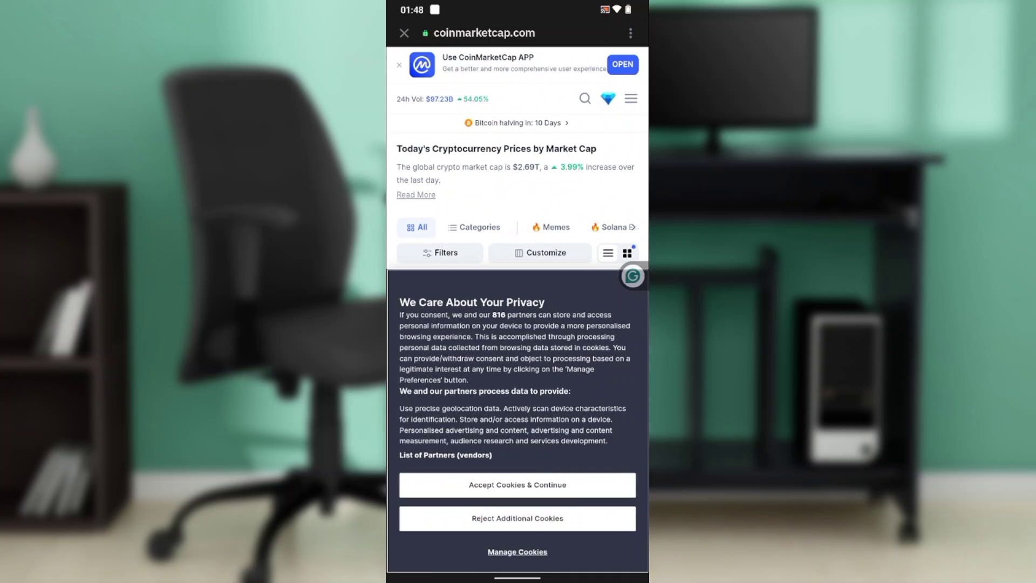
{"action": "left_click", "coordinate": [517, 518]}
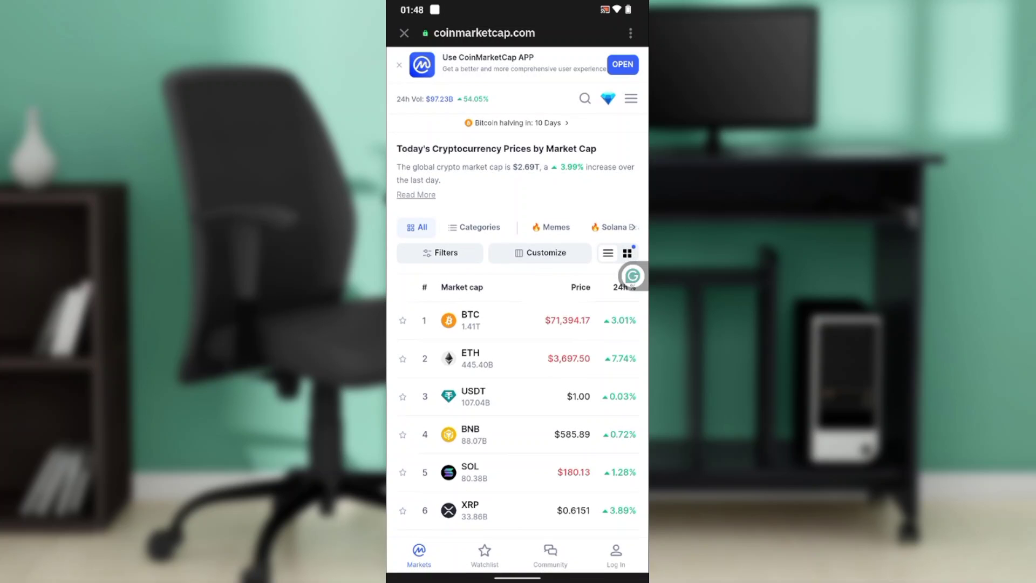
- Try opening the page in the CoinMarketCap app via the OPEN banner
{"action": "scroll", "coordinate": [517, 292], "scroll_direction": "down", "scroll_amount": 1}
{"action": "scroll", "coordinate": [517, 292], "scroll_direction": "up", "scroll_amount": 1}
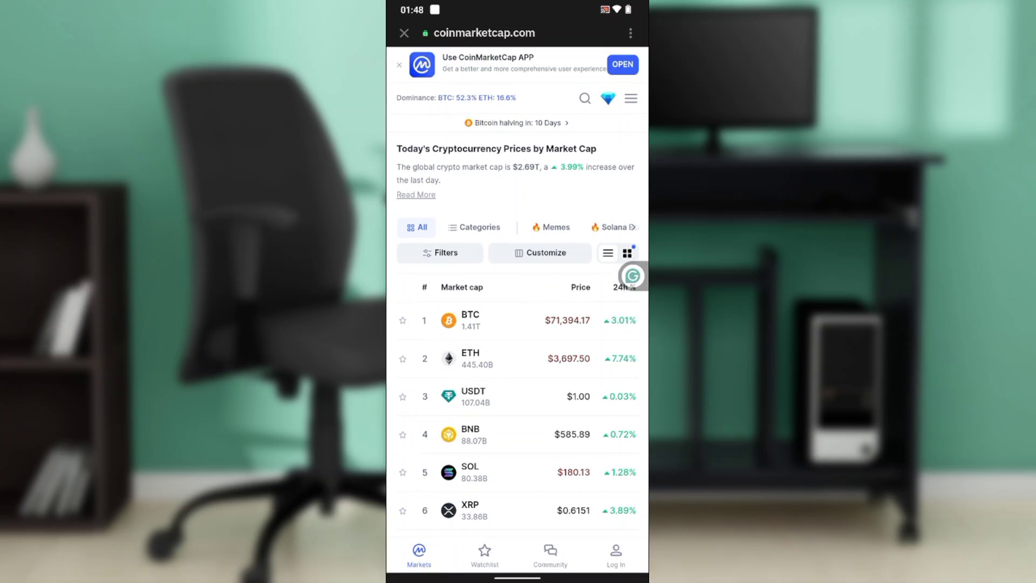
{"action": "left_click", "coordinate": [623, 63]}
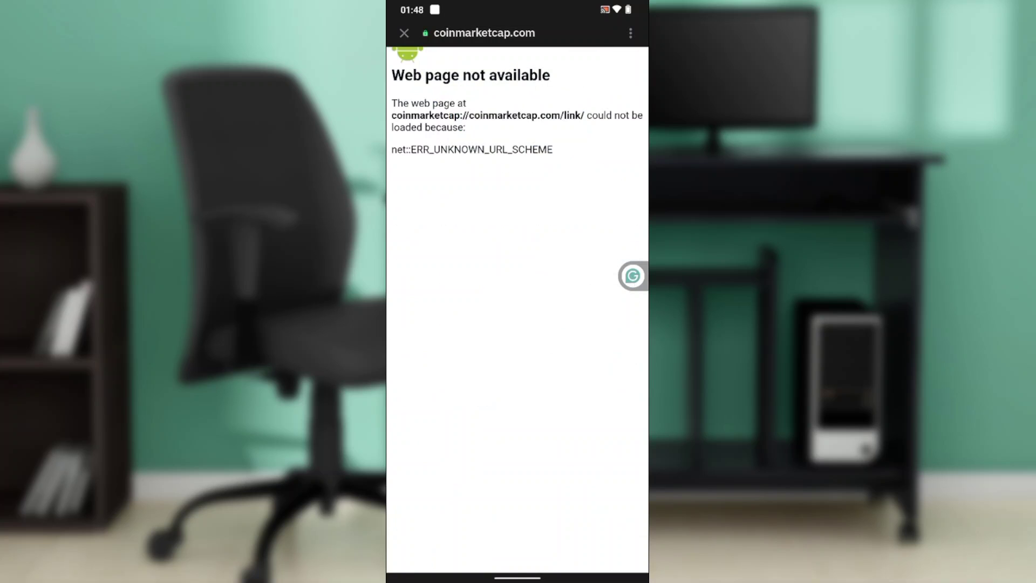
- Swipe back three times from the 'Web page not available' error, then open Recents
{"action": "left_click_drag", "start_coordinate": [388, 390], "coordinate": [415, 390]}
{"action": "left_click_drag", "start_coordinate": [387, 416], "coordinate": [410, 417]}
{"action": "mouse_move", "coordinate": [387, 366]}
{"action": "left_mouse_down"}
{"action": "mouse_move", "coordinate": [418, 366]}
{"action": "mouse_move", "coordinate": [416, 382]}
{"action": "left_mouse_up"}
{"action": "left_click_drag", "start_coordinate": [518, 577], "coordinate": [517, 350]}
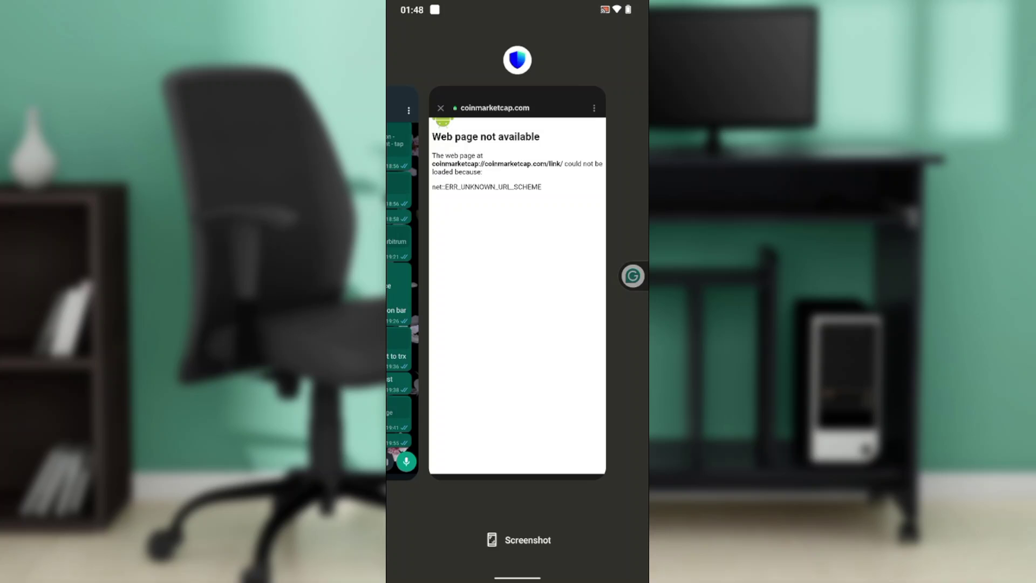
- Dismiss the Trust Wallet card and relaunch Trust Wallet from the app drawer
{"action": "left_click_drag", "start_coordinate": [517, 324], "coordinate": [517, 81]}
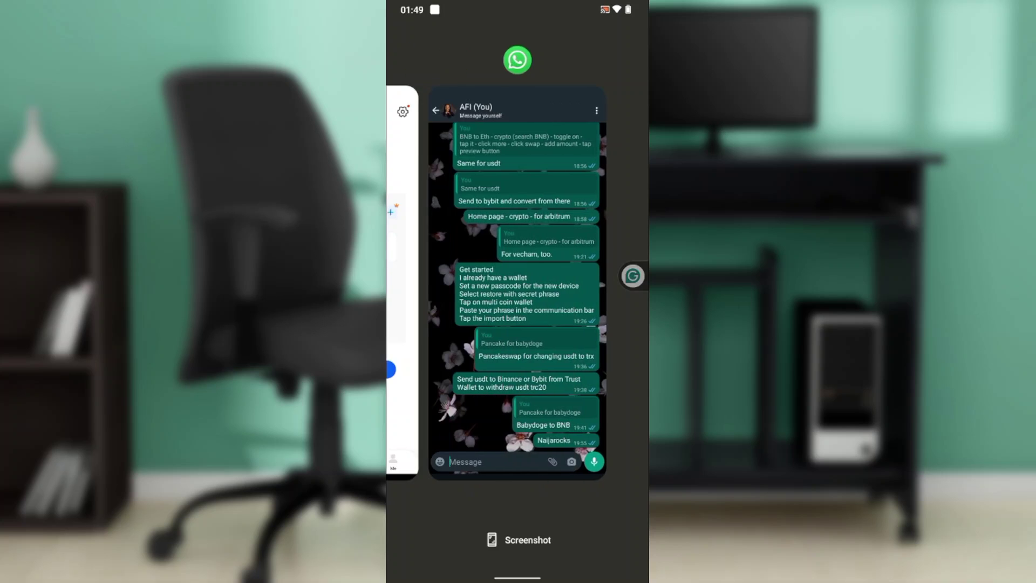
{"action": "left_click_drag", "start_coordinate": [517, 577], "coordinate": [518, 379]}
{"action": "left_click_drag", "start_coordinate": [517, 459], "coordinate": [518, 162]}
{"action": "left_click", "coordinate": [419, 92]}
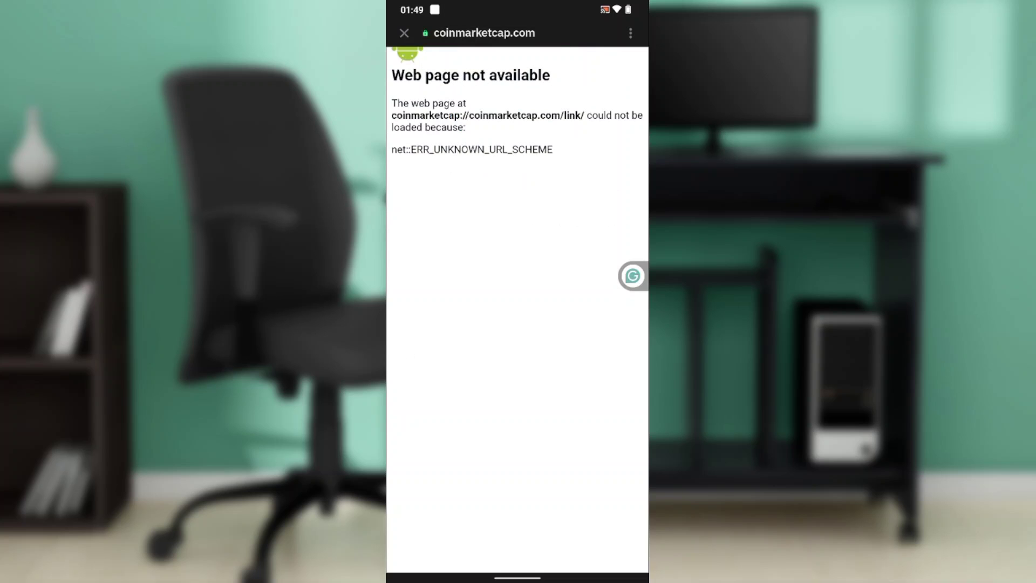
- Go back to the home screen through Recents and reopen the app drawer
{"action": "left_click_drag", "start_coordinate": [517, 577], "coordinate": [517, 378]}
{"action": "left_click_drag", "start_coordinate": [431, 269], "coordinate": [621, 269]}
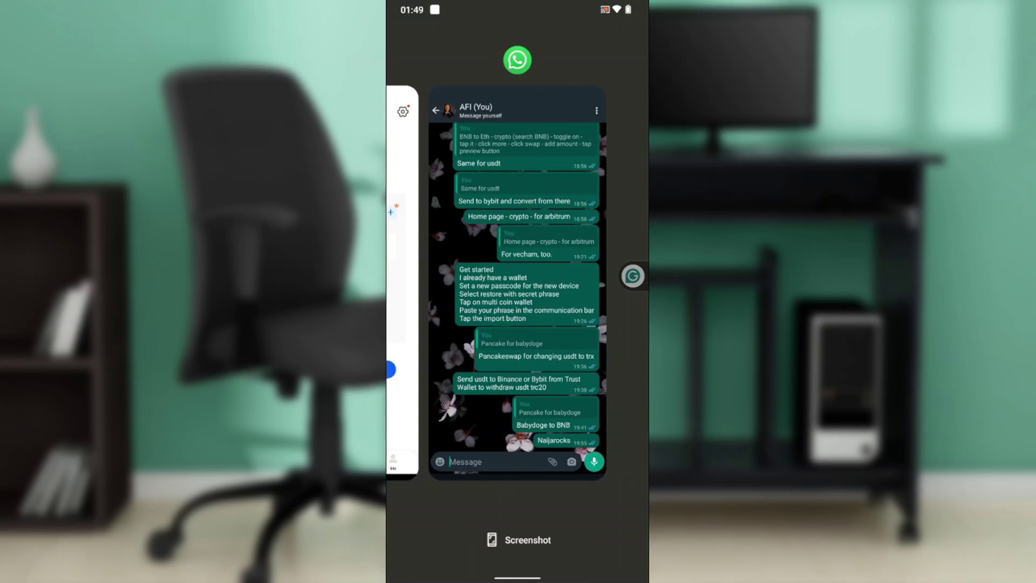
{"action": "left_click_drag", "start_coordinate": [517, 577], "coordinate": [517, 378]}
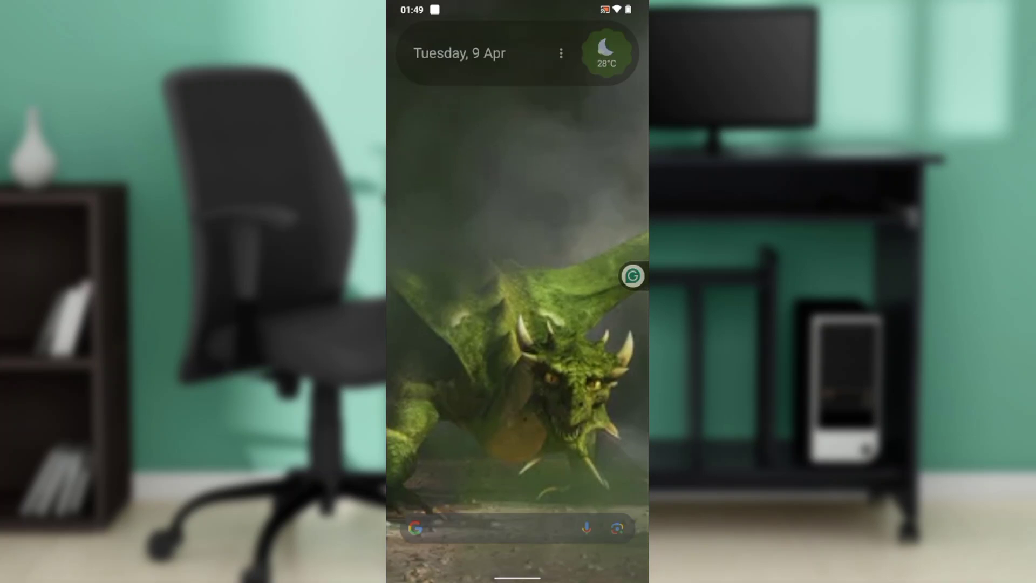
{"action": "left_click_drag", "start_coordinate": [518, 459], "coordinate": [518, 162]}
- Relaunch Trust Wallet, leave the SOL page, and search 'coin' in the dApp browser
{"action": "left_click", "coordinate": [420, 95]}
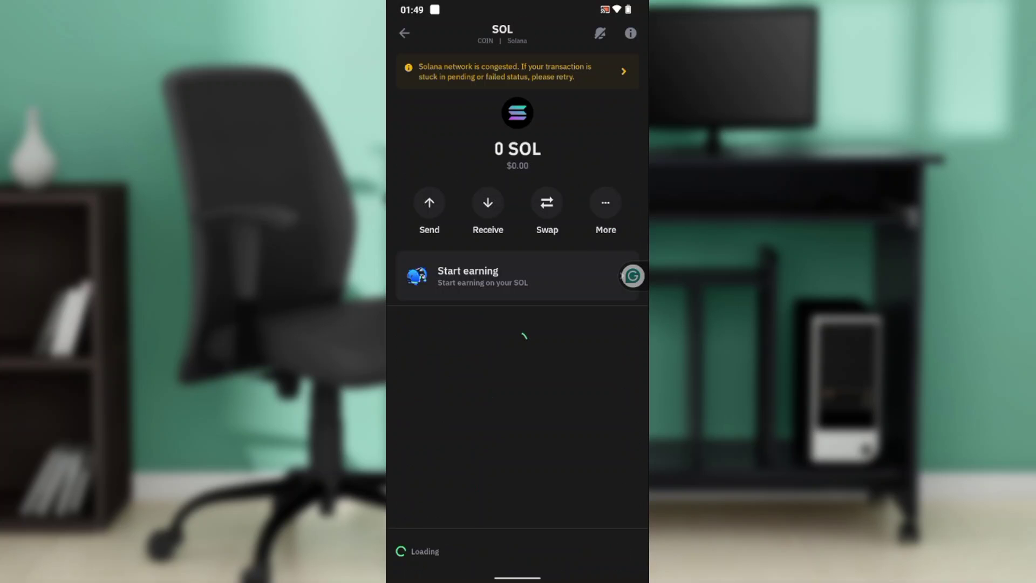
{"action": "left_click", "coordinate": [404, 34]}
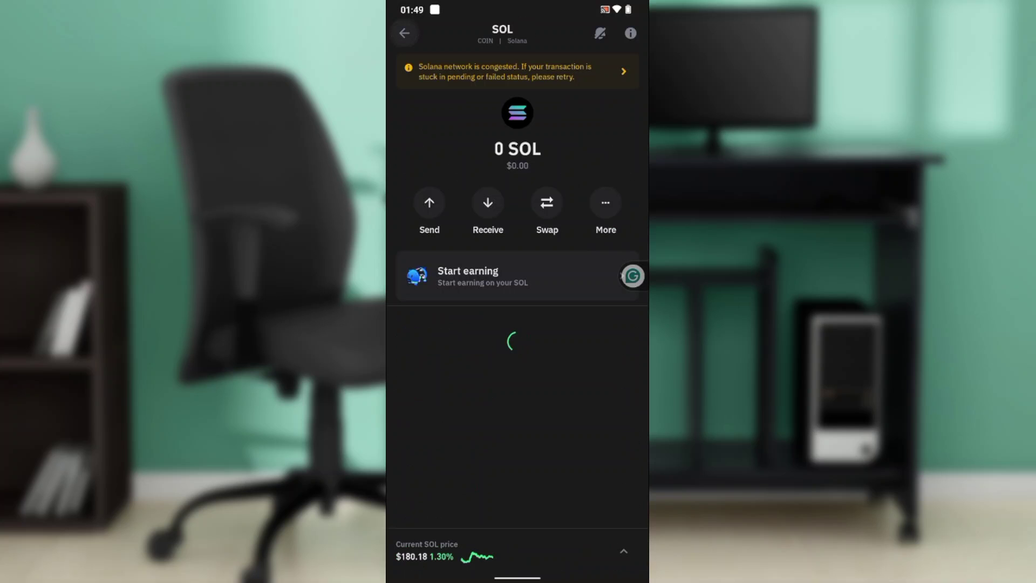
{"action": "left_click", "coordinate": [623, 556]}
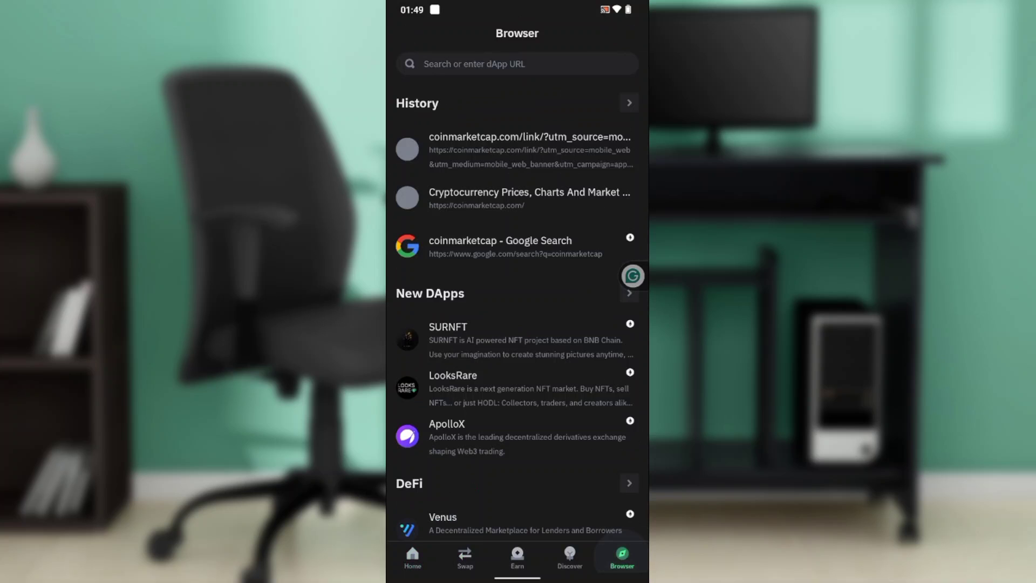
{"action": "left_click", "coordinate": [464, 64]}
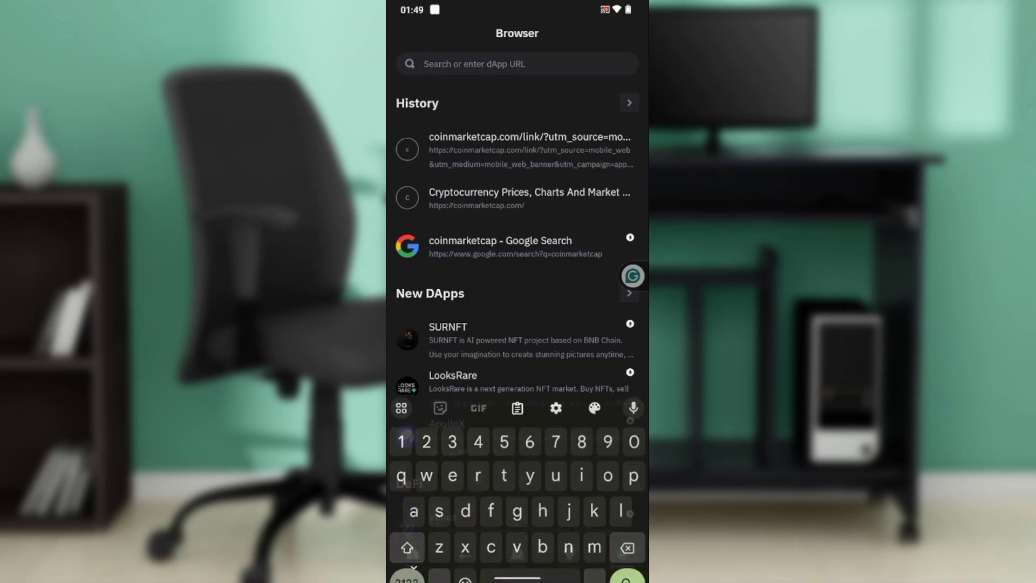
{"action": "type", "text": "coin"}
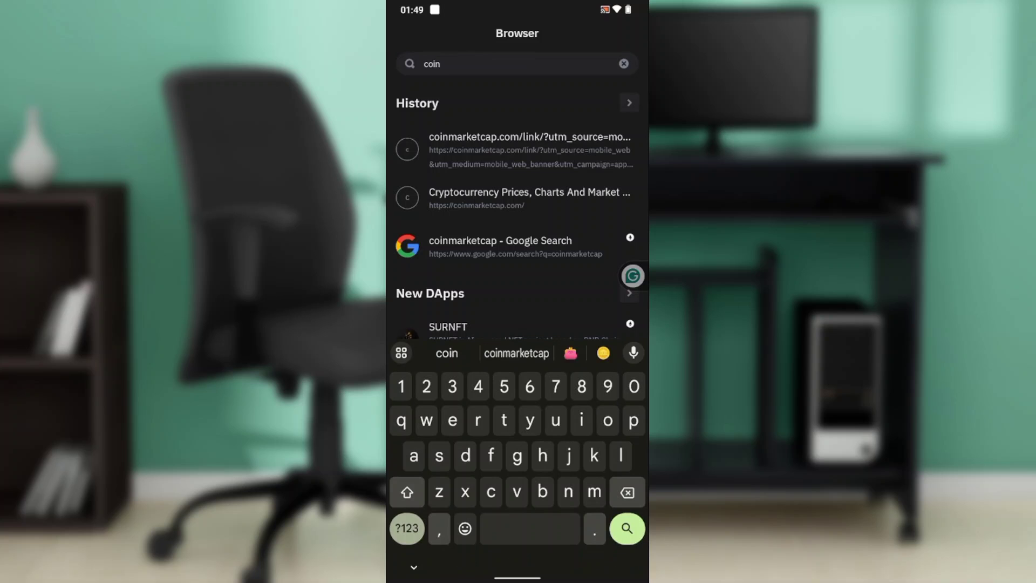
{"action": "key", "text": "BackSpace"}
{"action": "key", "text": "BackSpace"}
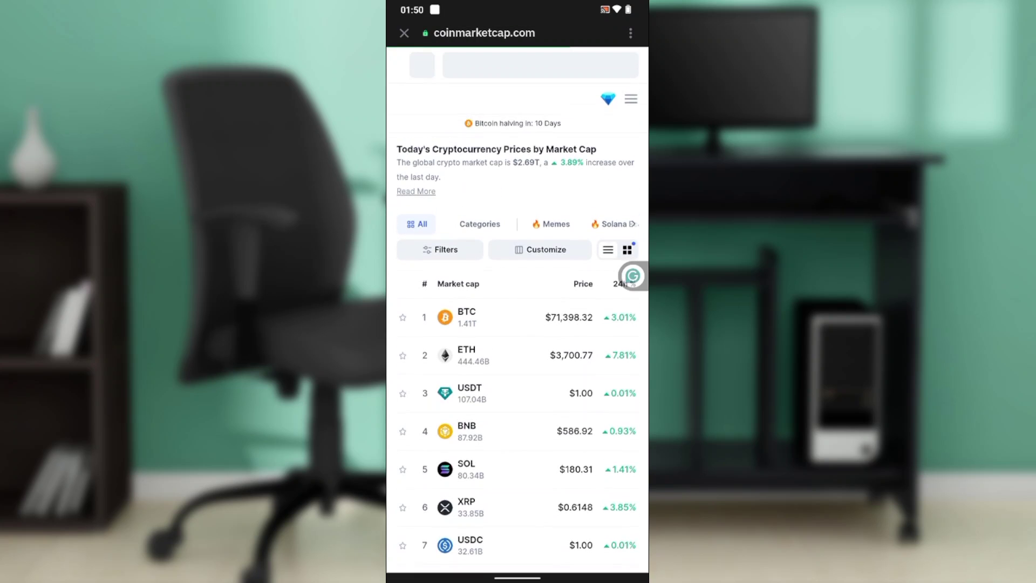
{"action": "scroll", "coordinate": [517, 324], "scroll_direction": "down", "scroll_amount": 10}
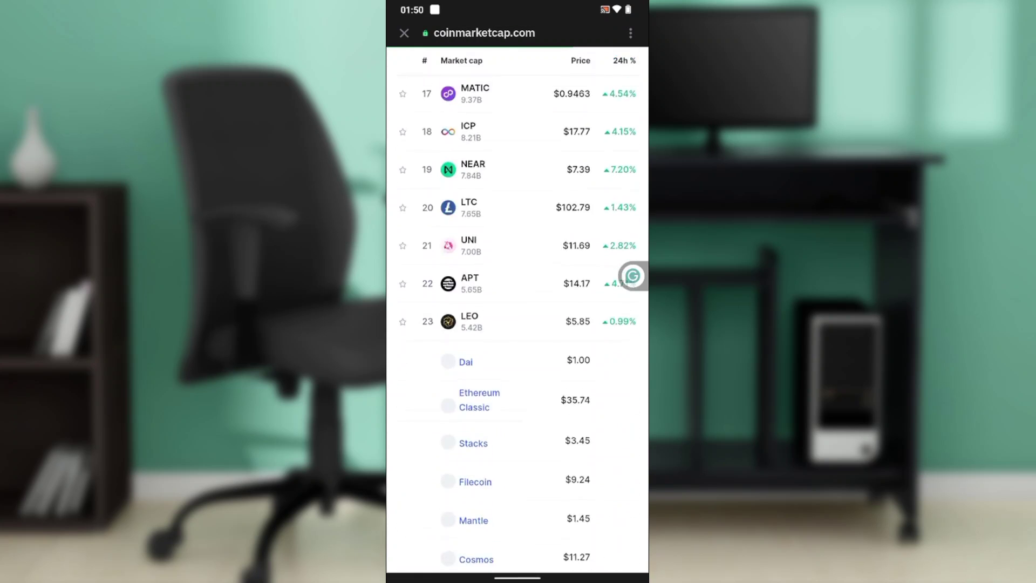
{"action": "scroll", "coordinate": [517, 324], "scroll_direction": "up", "scroll_amount": 10}
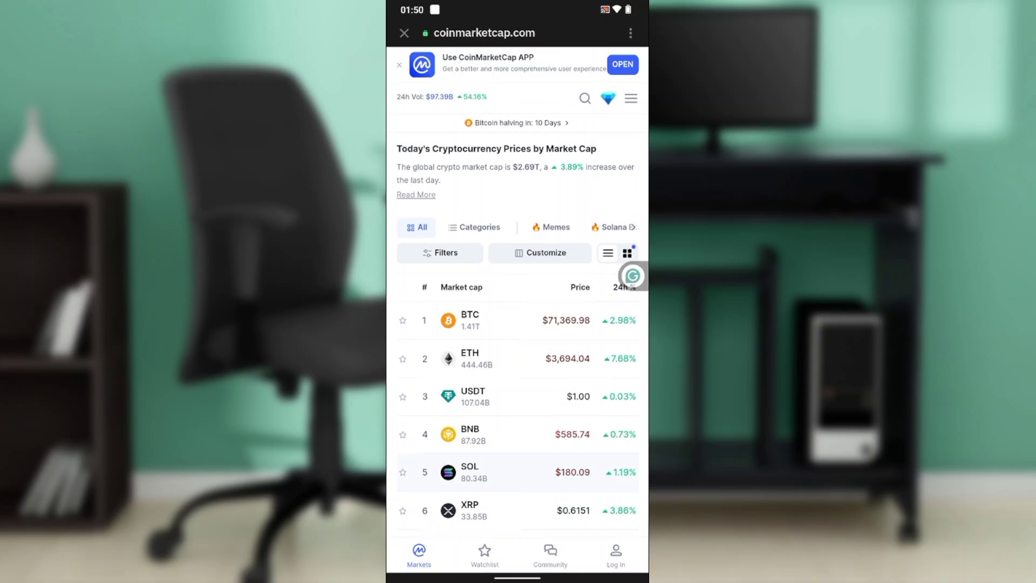
{"action": "scroll", "coordinate": [518, 291], "scroll_direction": "down", "scroll_amount": 1}
{"action": "scroll", "coordinate": [518, 292], "scroll_direction": "up", "scroll_amount": 1}
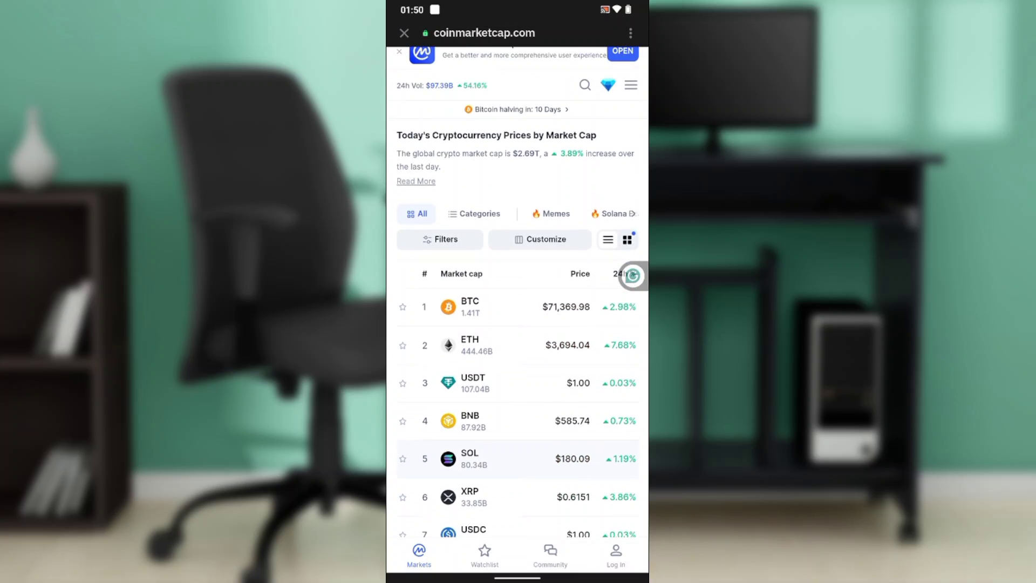
{"action": "scroll", "coordinate": [518, 291], "scroll_direction": "up", "scroll_amount": 1}
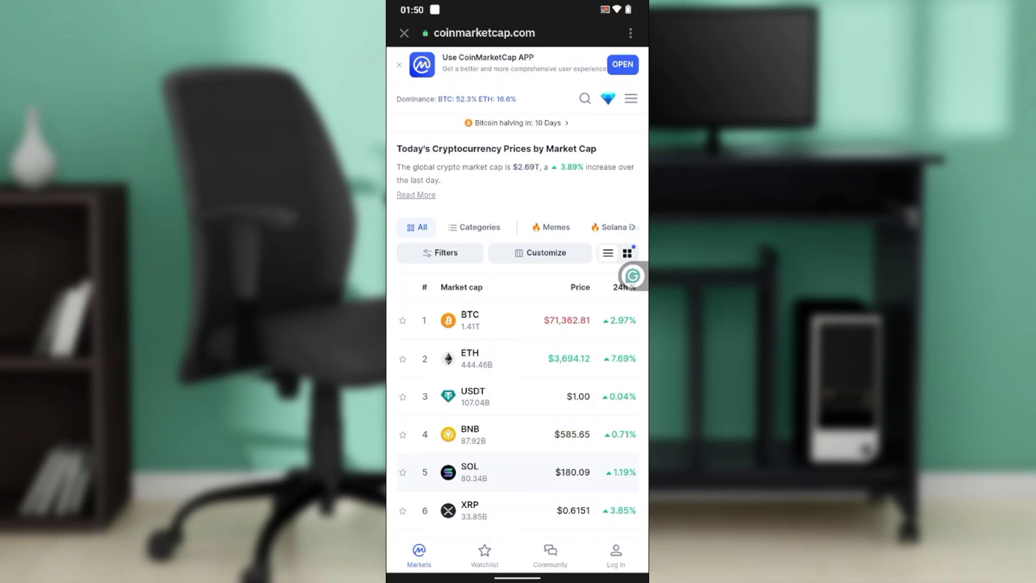
{"action": "scroll", "coordinate": [519, 292], "scroll_direction": "down", "scroll_amount": 1}
{"action": "scroll", "coordinate": [518, 291], "scroll_direction": "up", "scroll_amount": 1}
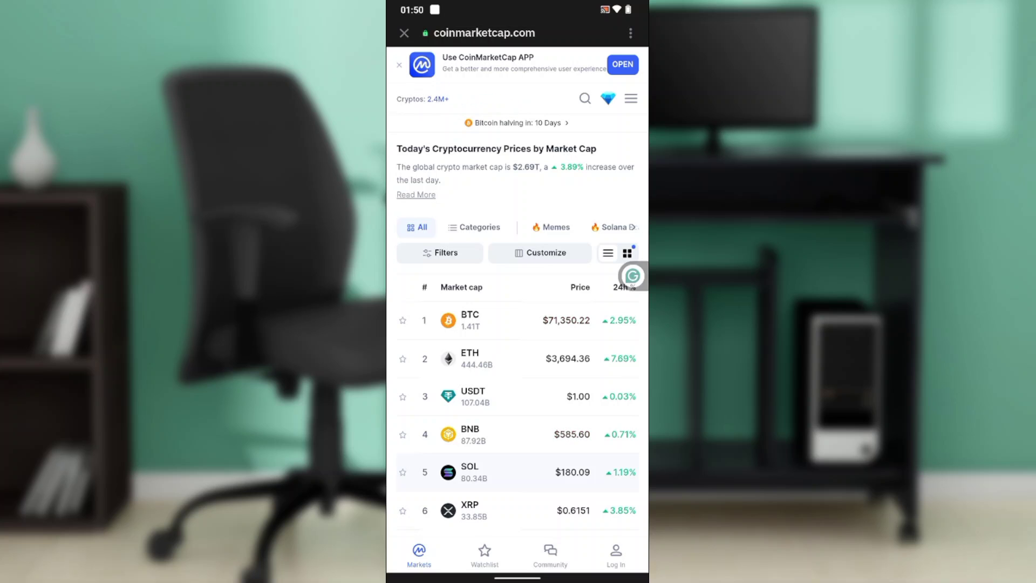
{"action": "scroll", "coordinate": [518, 292], "scroll_direction": "down", "scroll_amount": 1}
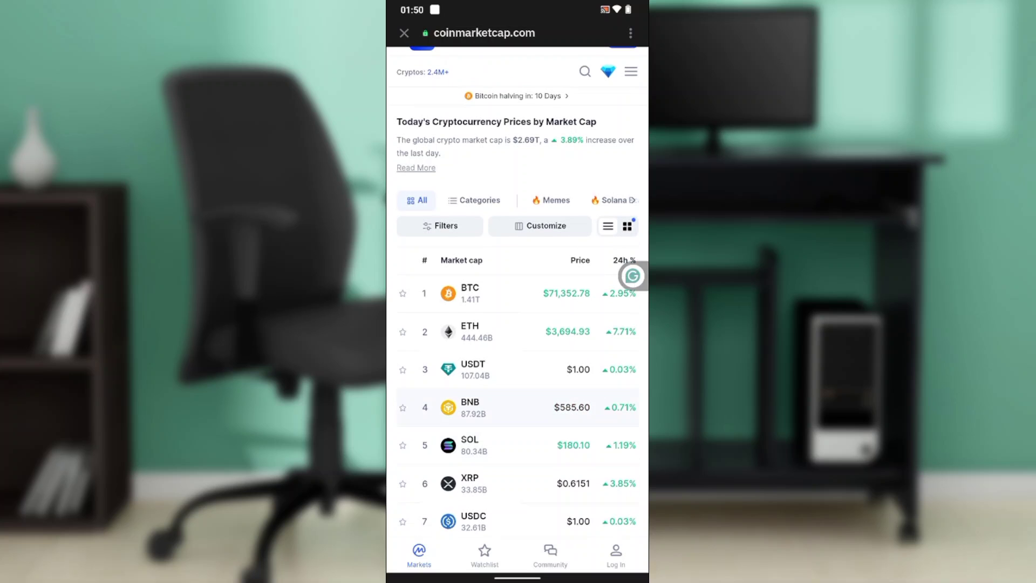